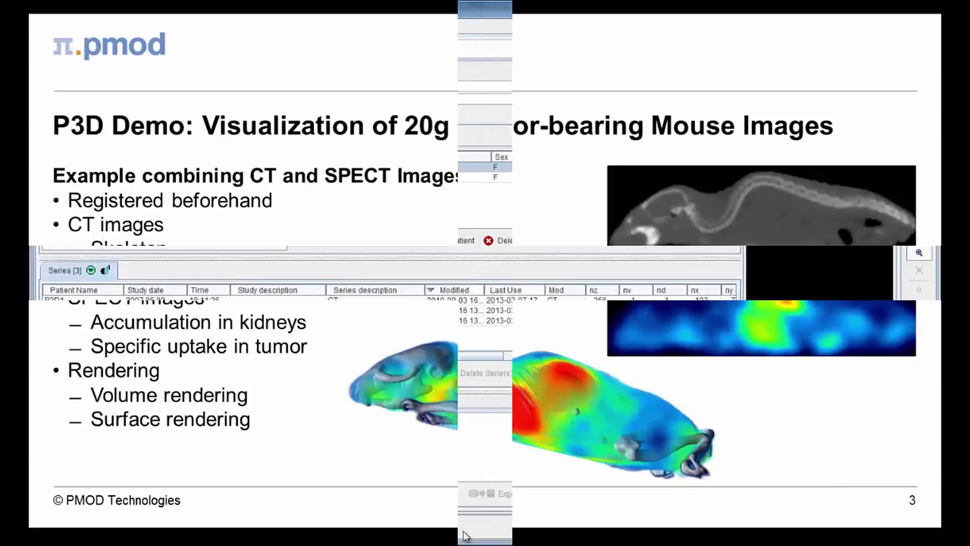
- Add the mouse CT and SPECT series to the loading list and load them
{"action": "left_click", "coordinate": [144, 375]}
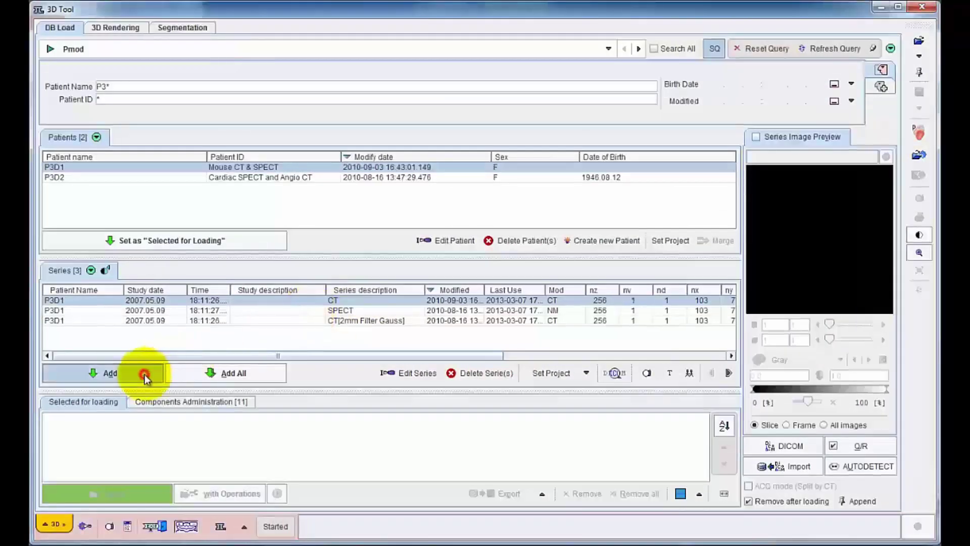
{"action": "left_click", "coordinate": [320, 310]}
{"action": "left_click", "coordinate": [104, 373]}
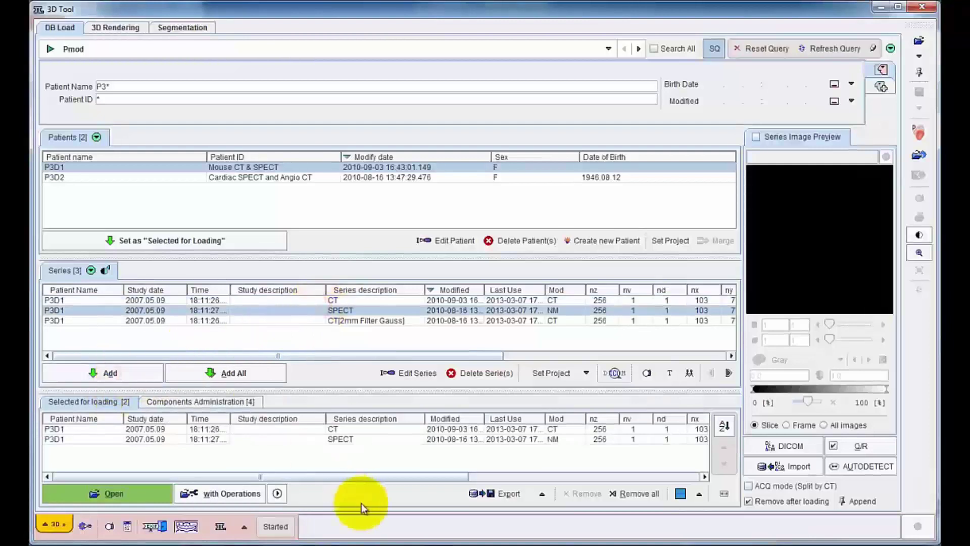
{"action": "left_click", "coordinate": [114, 495]}
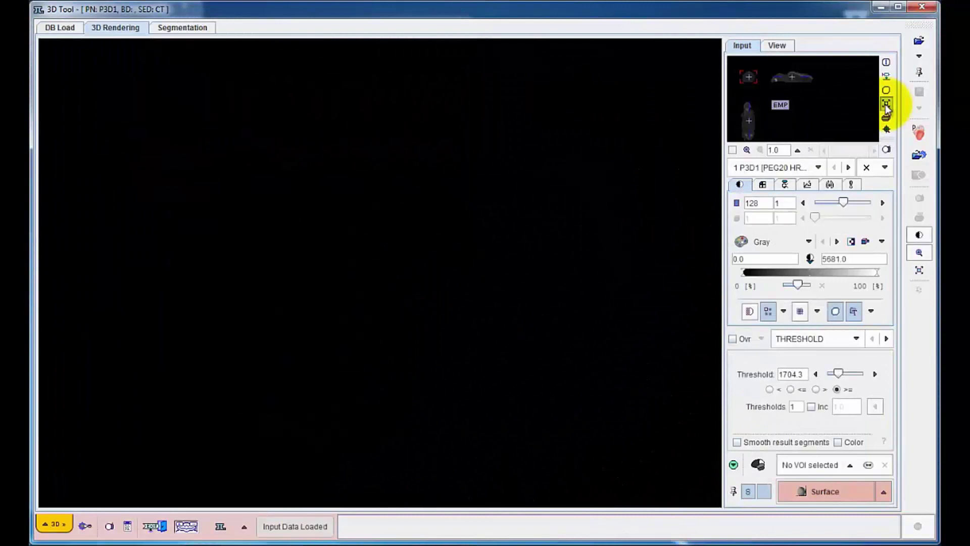
- Apply Gaussian Smooth 3D with FWHM 2.0 in all three directions to the CT, producing CT[Gauss]
{"action": "left_click", "coordinate": [886, 104]}
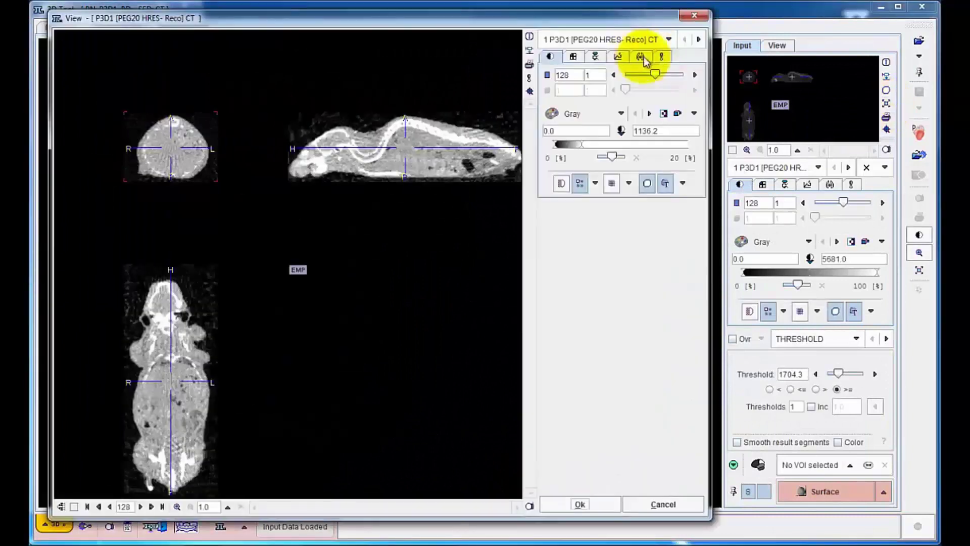
{"action": "left_click", "coordinate": [661, 56]}
{"action": "left_click", "coordinate": [550, 164]}
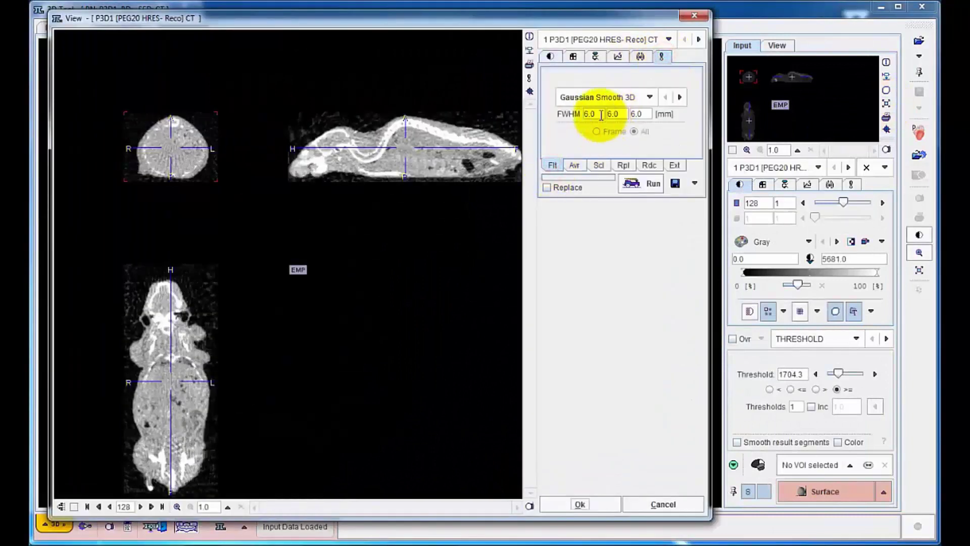
{"action": "double_click", "coordinate": [593, 114]}
{"action": "type", "text": "2.0"}
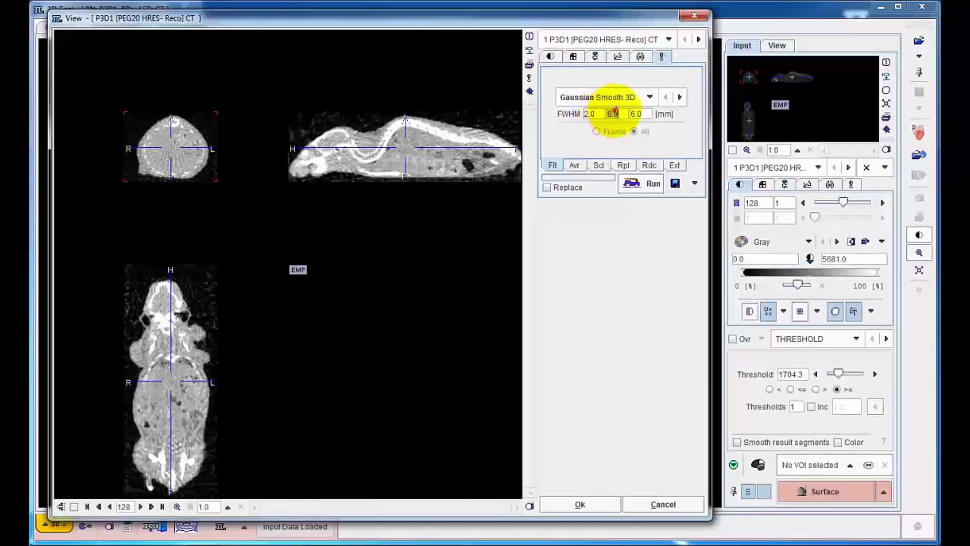
{"action": "double_click", "coordinate": [613, 114]}
{"action": "type", "text": "2.0"}
{"action": "double_click", "coordinate": [638, 114]}
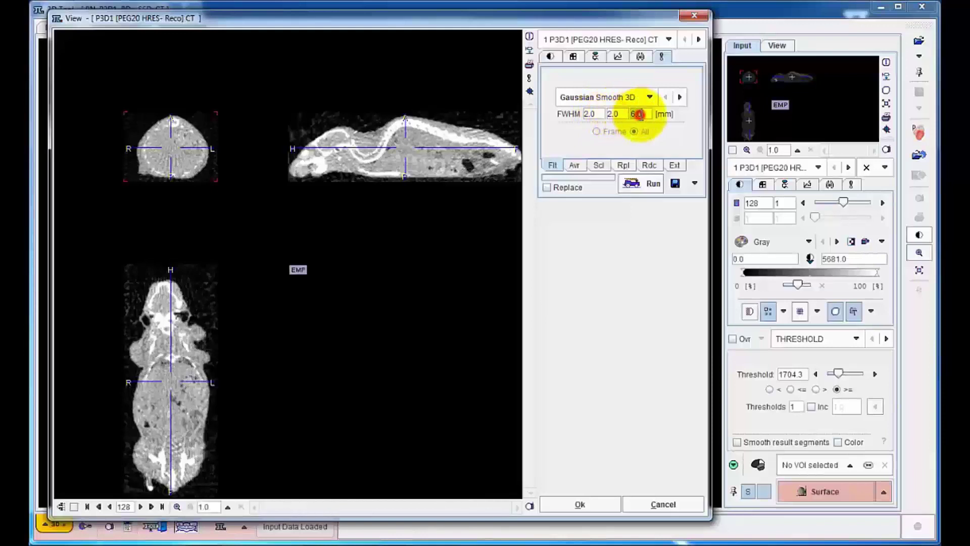
{"action": "type", "text": "2.0"}
{"action": "left_click", "coordinate": [644, 184]}
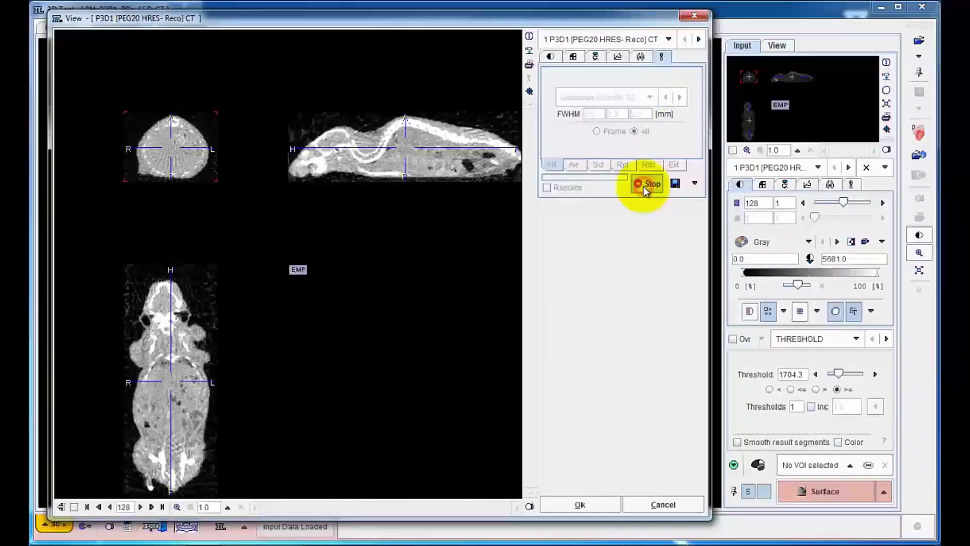
{"action": "left_click", "coordinate": [602, 504]}
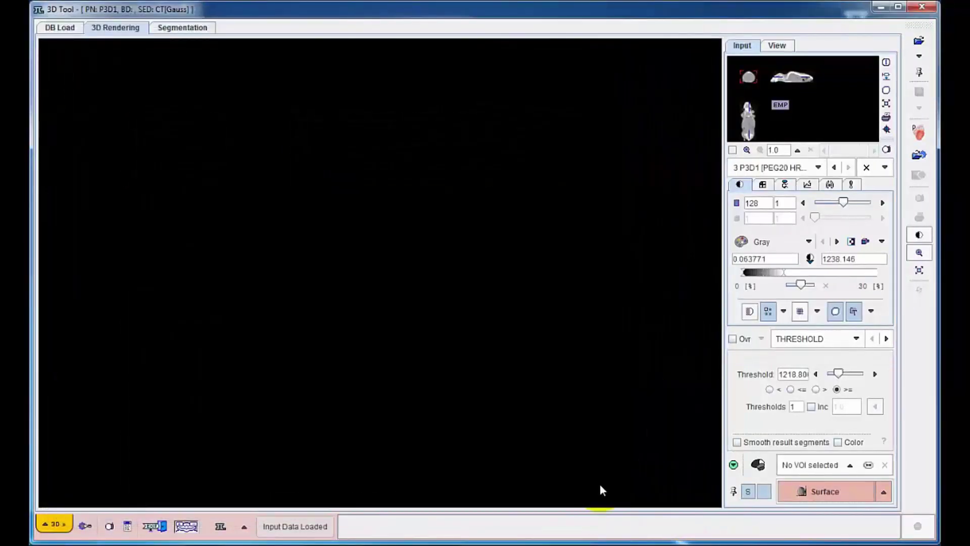
- In Segmentation, enable the preview overlay and set the region-growing threshold to 600
{"action": "left_click", "coordinate": [182, 28]}
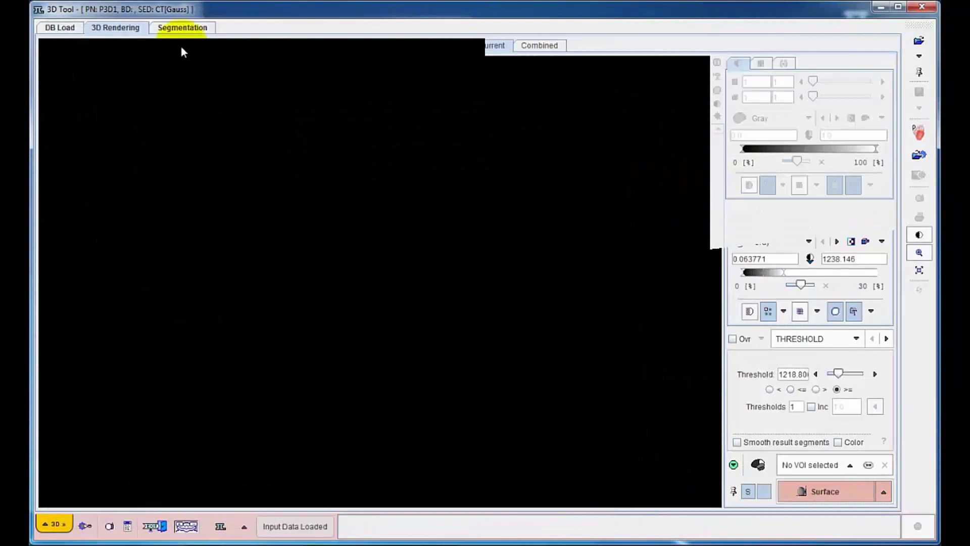
{"action": "left_click", "coordinate": [44, 353]}
{"action": "double_click", "coordinate": [128, 413]}
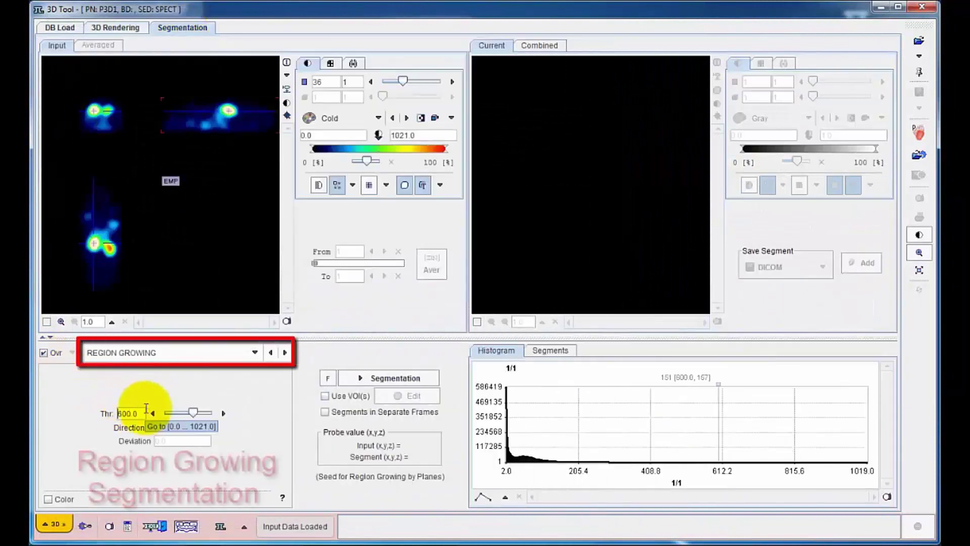
{"action": "type", "text": "600"}
{"action": "key", "text": "Return"}
- Seed region growing on each of the two SPECT hot spots and add both segments
{"action": "left_click", "coordinate": [94, 247]}
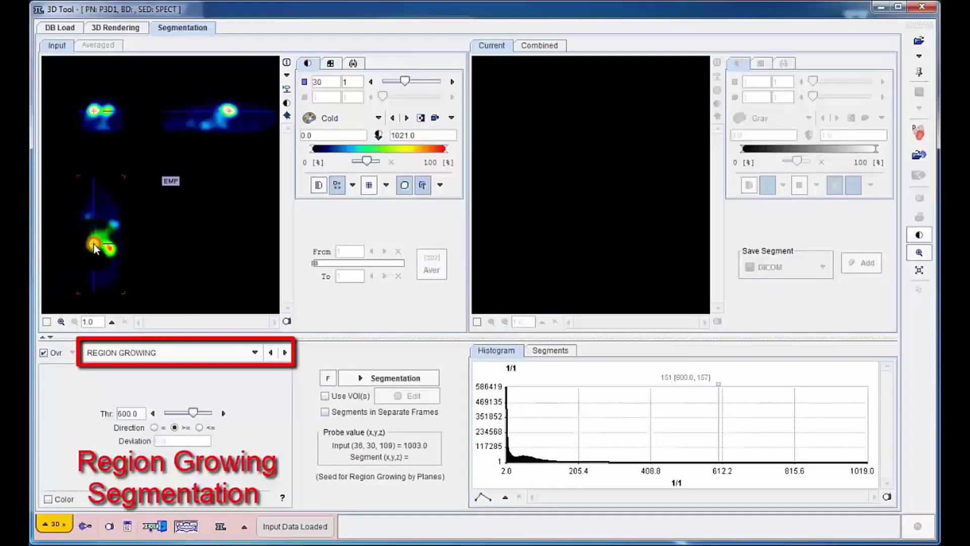
{"action": "left_click", "coordinate": [360, 378]}
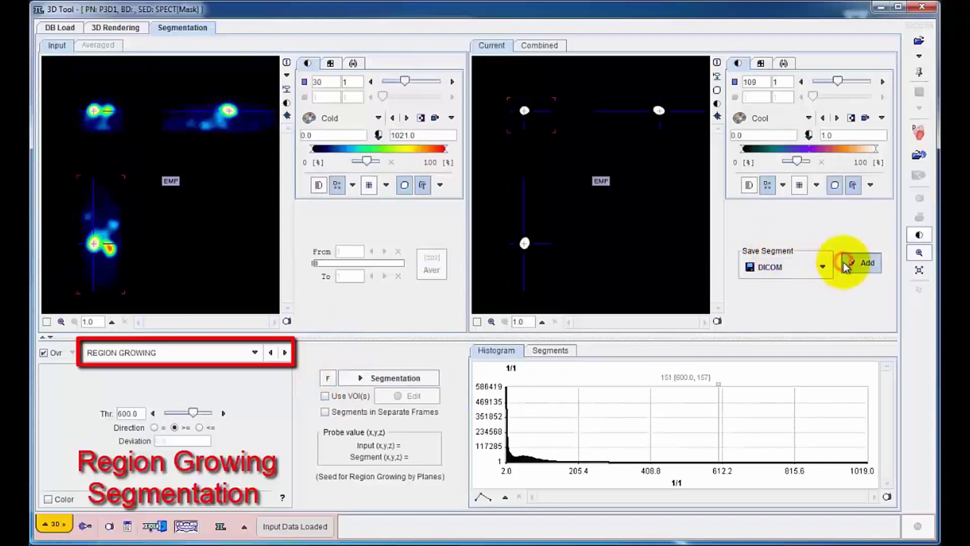
{"action": "left_click", "coordinate": [862, 264]}
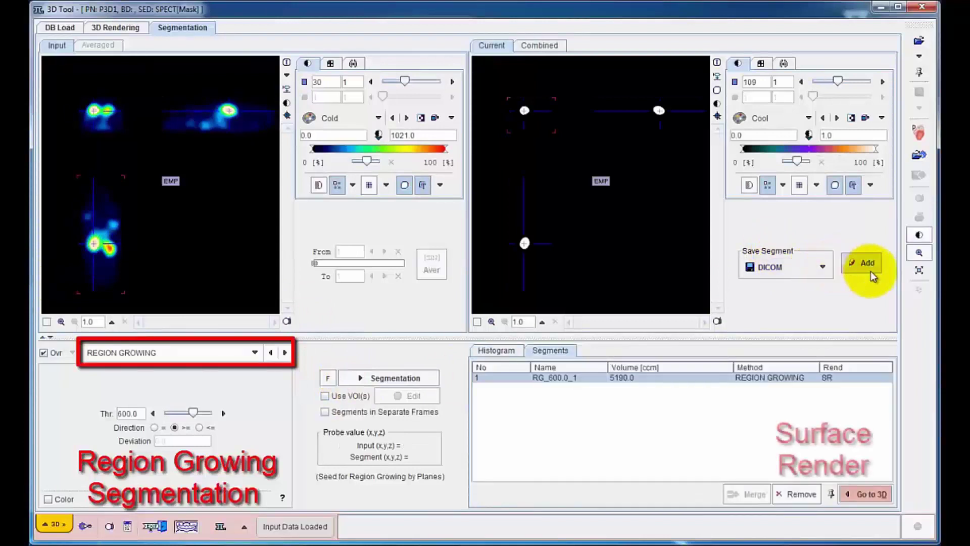
{"action": "left_click", "coordinate": [109, 248]}
{"action": "left_click", "coordinate": [374, 378]}
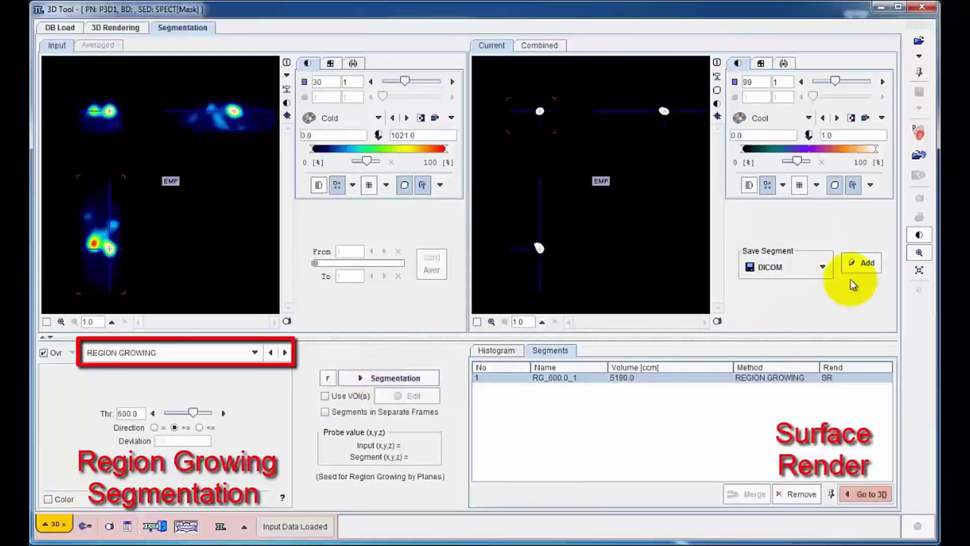
{"action": "left_click", "coordinate": [860, 261]}
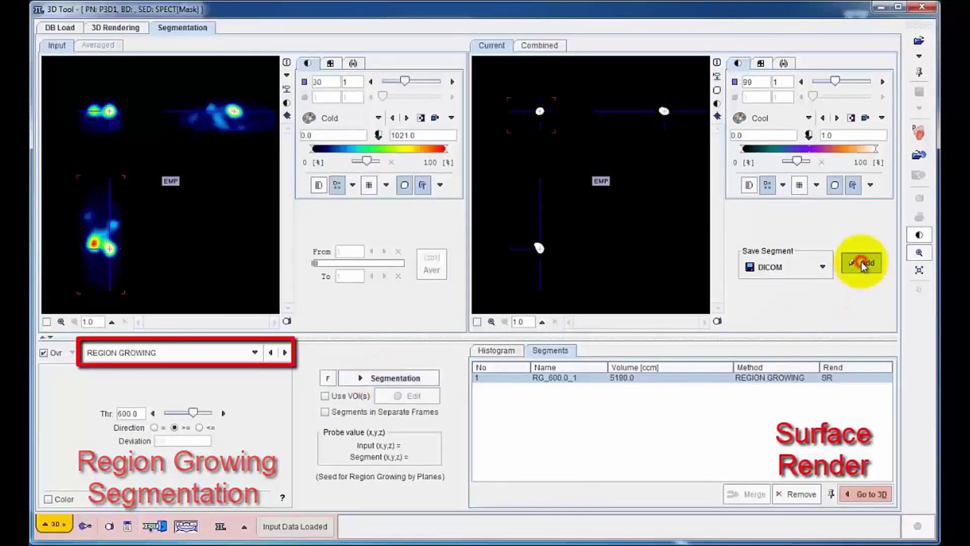
- Render both segments as 3D surfaces, colouring SR RG_600.0_1 red and SR RG_600.0_2 yellow
{"action": "left_click", "coordinate": [865, 494]}
{"action": "left_click", "coordinate": [786, 46]}
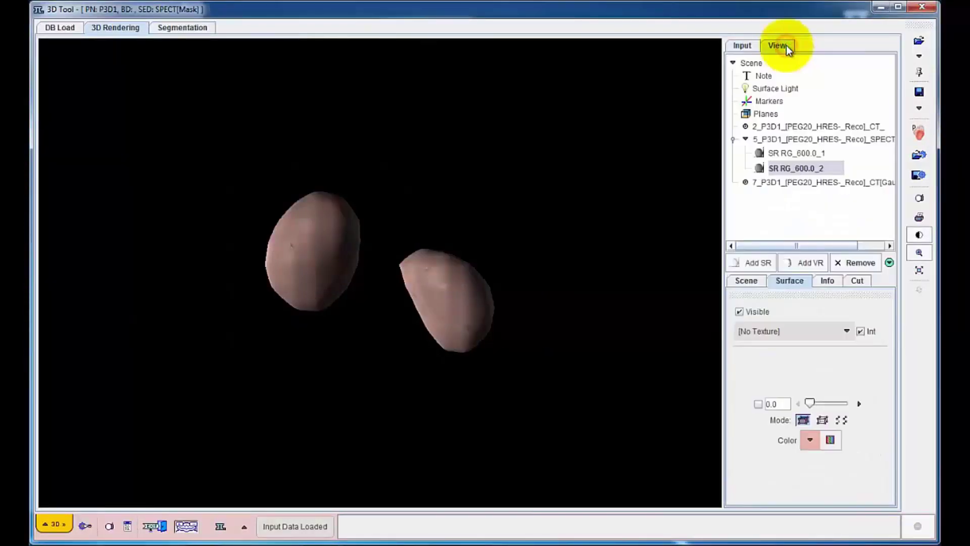
{"action": "left_click", "coordinate": [781, 152]}
{"action": "left_click", "coordinate": [826, 447]}
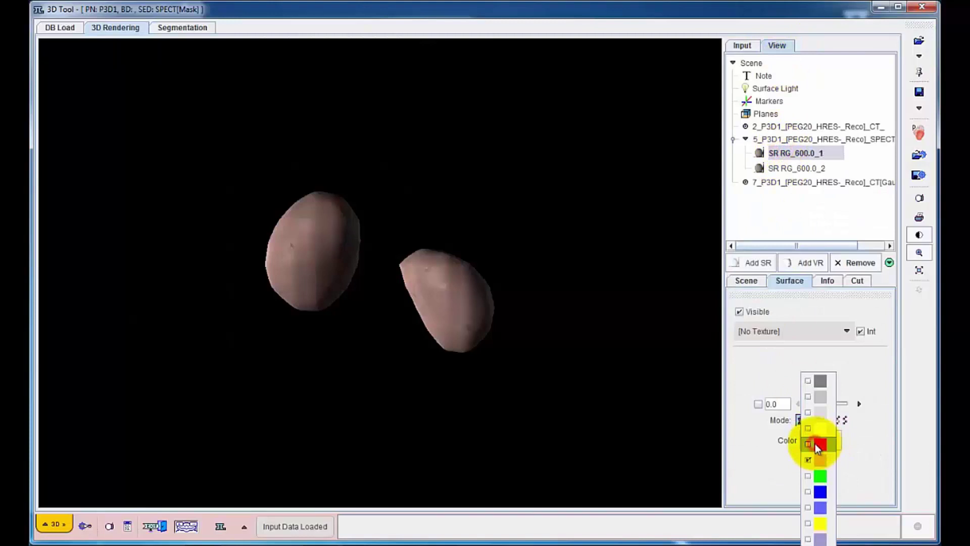
{"action": "left_click", "coordinate": [815, 444]}
{"action": "left_click", "coordinate": [803, 168]}
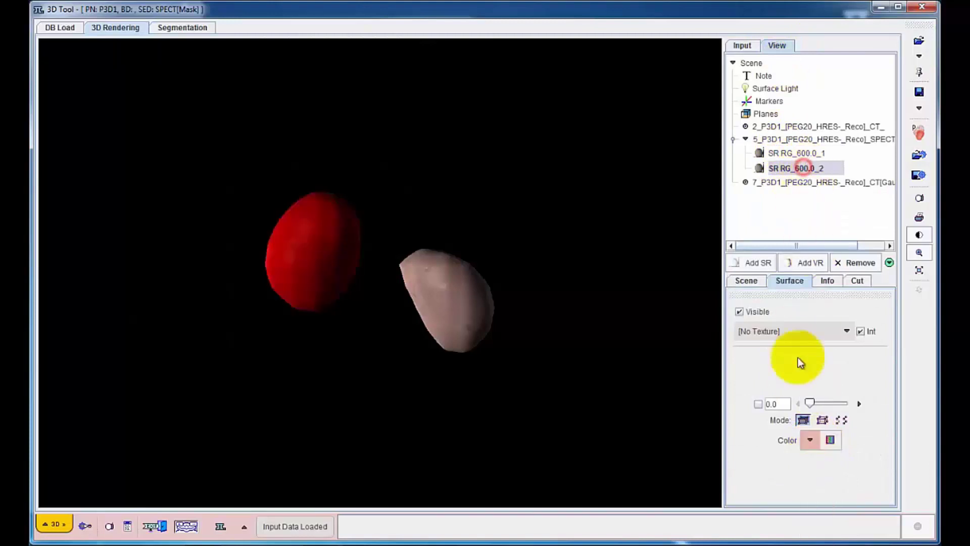
{"action": "left_click", "coordinate": [812, 442]}
{"action": "left_click", "coordinate": [816, 523]}
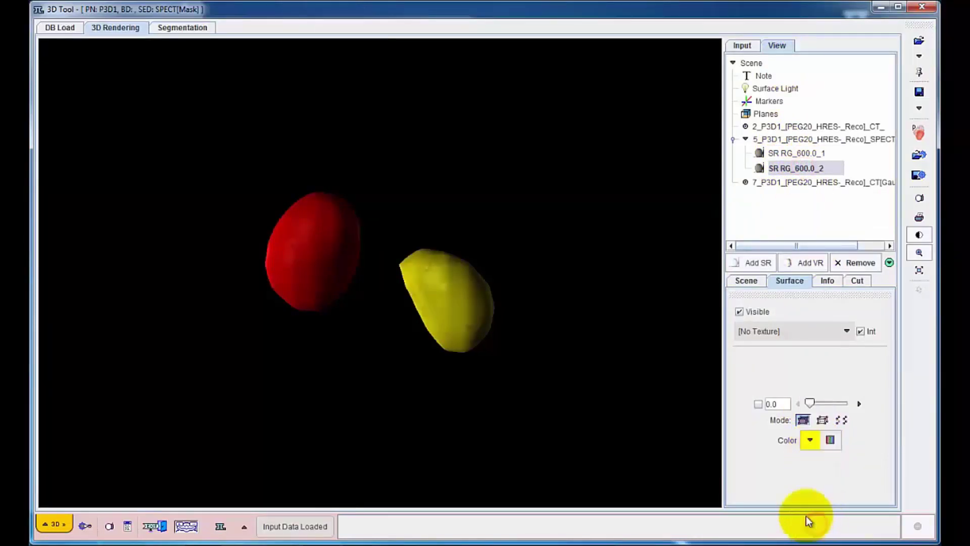
{"action": "left_click_drag", "start_coordinate": [436, 327], "coordinate": [425, 324]}
- Threshold CT[Gauss] at 1000 and add the skeleton segment to the list
{"action": "left_click", "coordinate": [183, 27]}
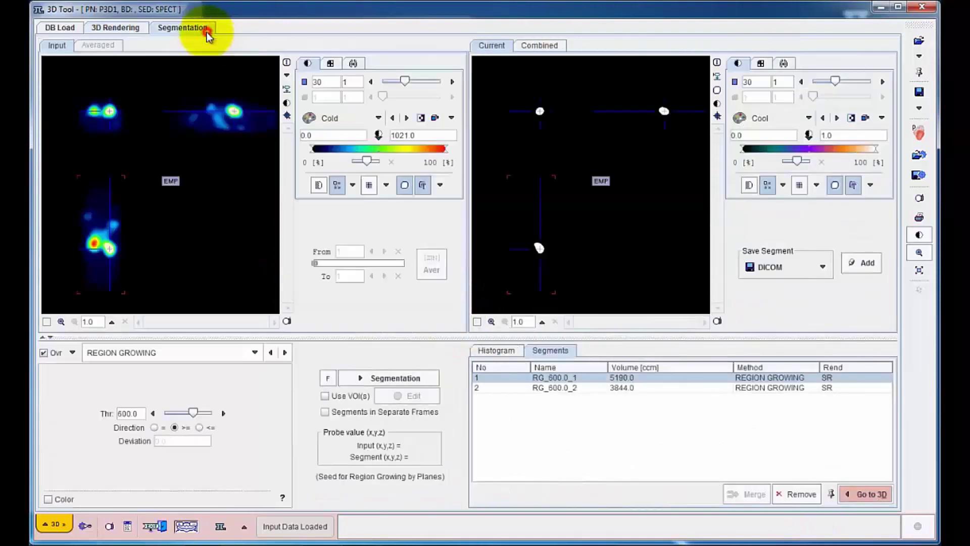
{"action": "left_click", "coordinate": [287, 75]}
{"action": "left_click", "coordinate": [296, 118]}
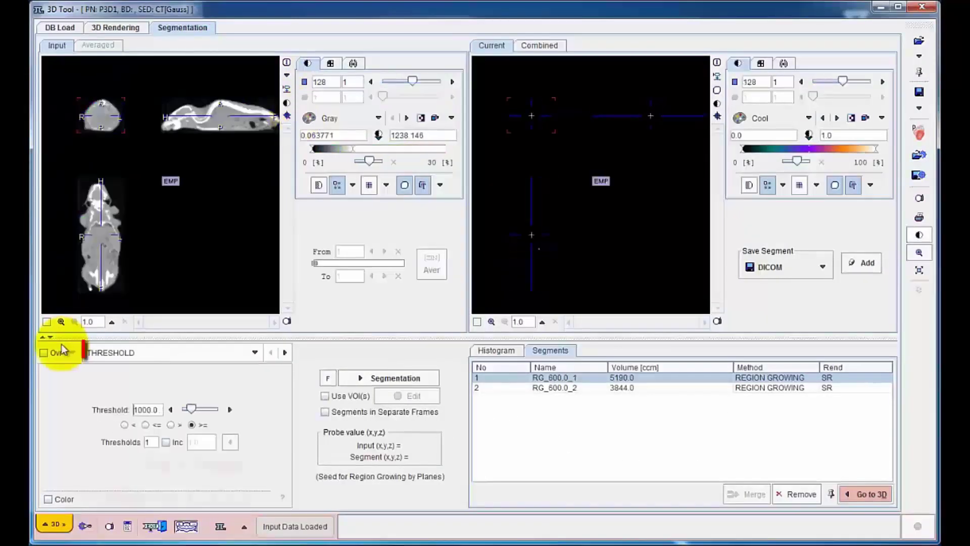
{"action": "left_click", "coordinate": [48, 353]}
{"action": "left_click", "coordinate": [384, 379]}
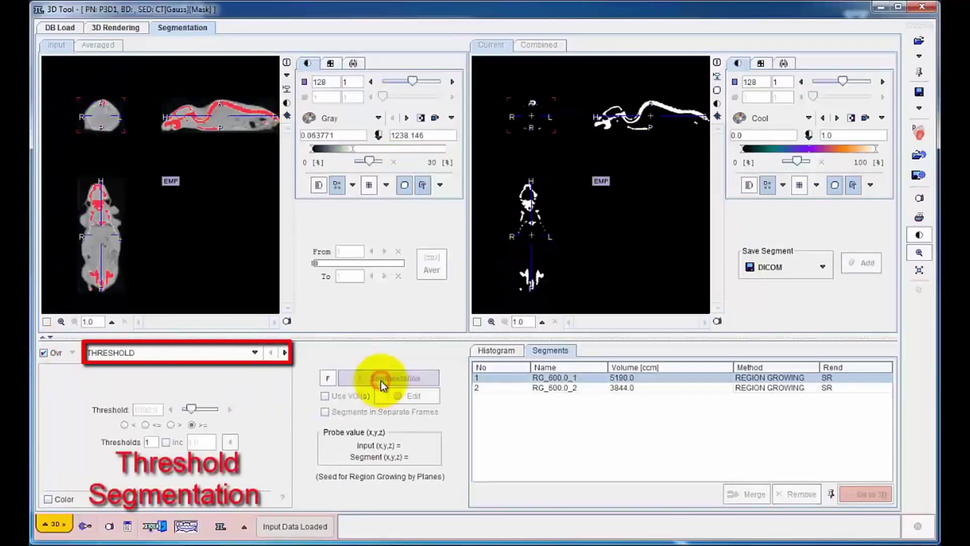
{"action": "left_click", "coordinate": [866, 263]}
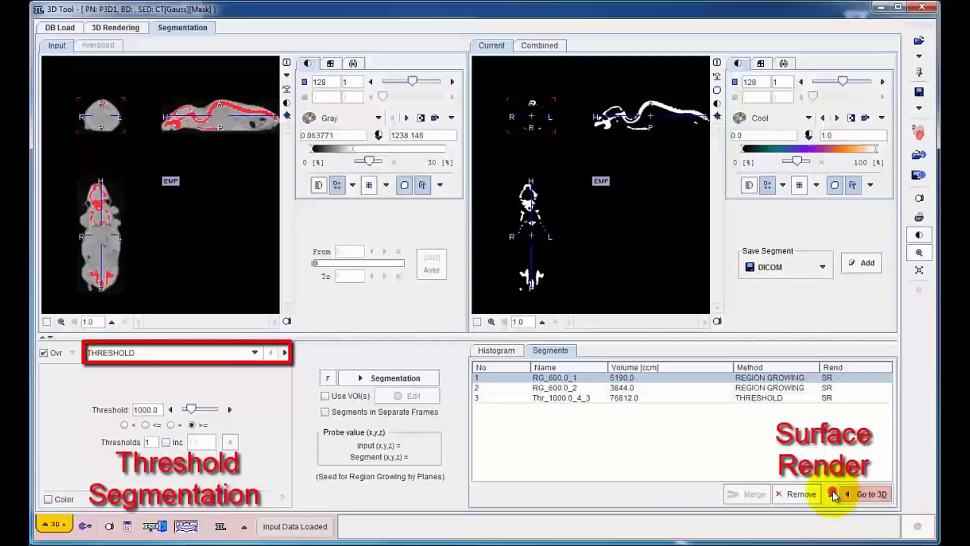
- Render Thr_1000.0_4_3 in 3D as a white surface with 0.595 transparency
{"action": "left_click", "coordinate": [613, 398]}
{"action": "left_click", "coordinate": [866, 494]}
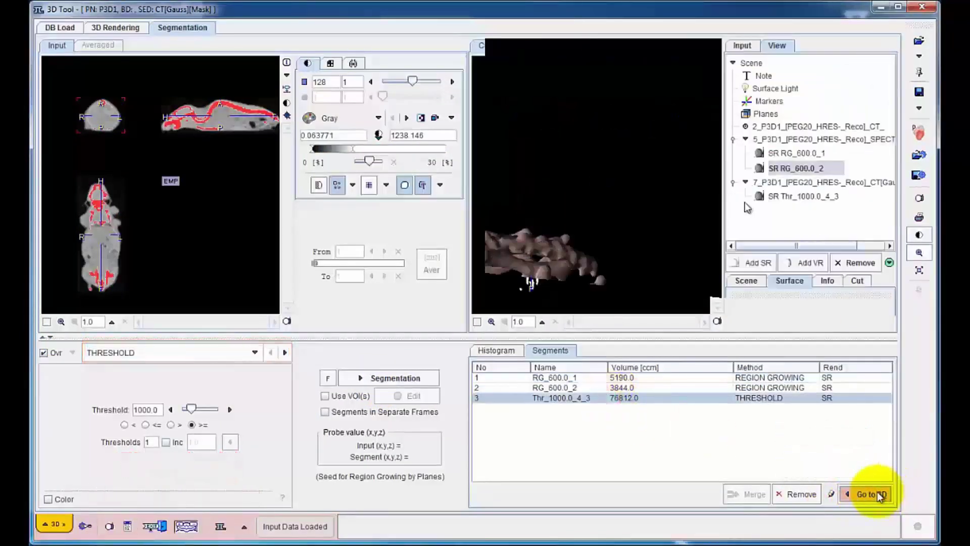
{"action": "left_click", "coordinate": [758, 405]}
{"action": "left_click_drag", "start_coordinate": [834, 403], "coordinate": [828, 403]}
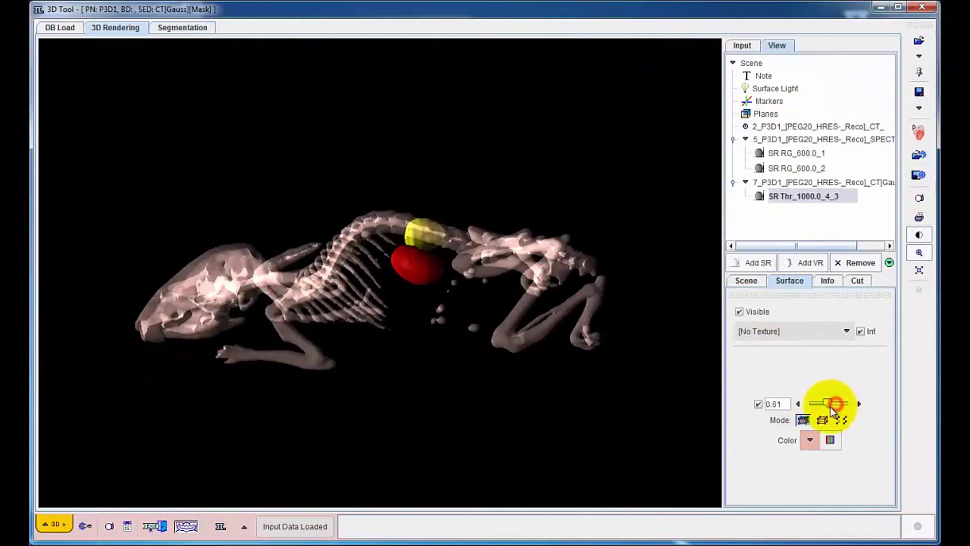
{"action": "left_click", "coordinate": [810, 440]}
{"action": "left_click", "coordinate": [815, 419]}
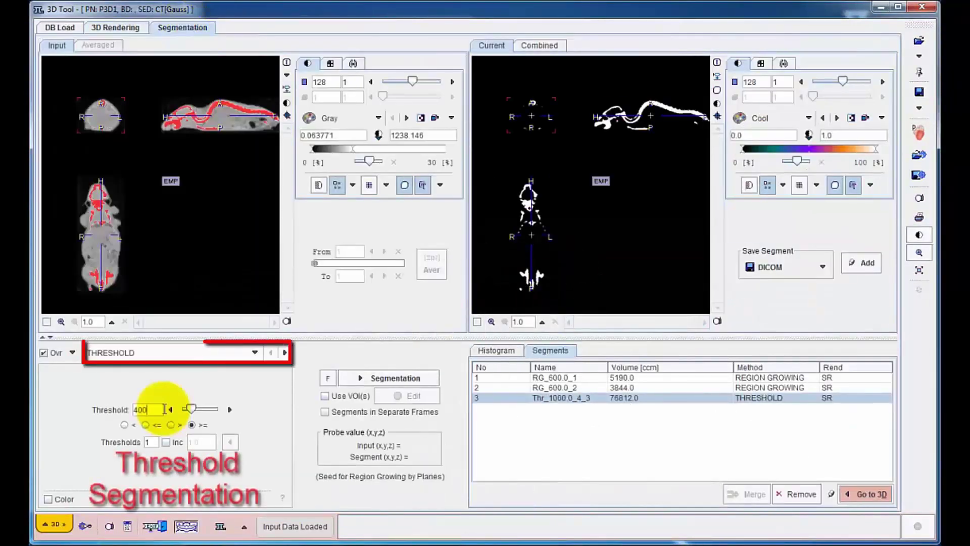
- Threshold the body at 400, add it with volume rendering, and show it in 3D
{"action": "key", "text": "Return"}
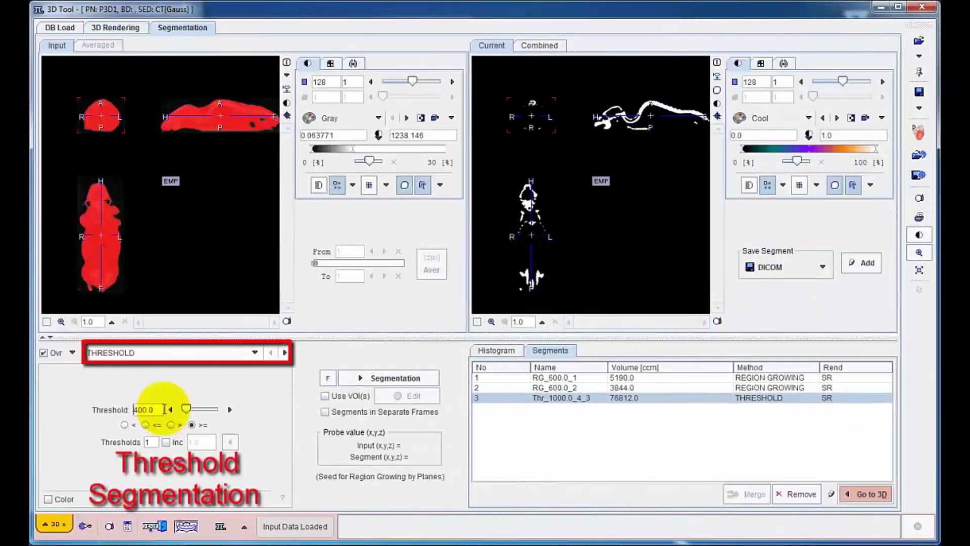
{"action": "left_click", "coordinate": [380, 376]}
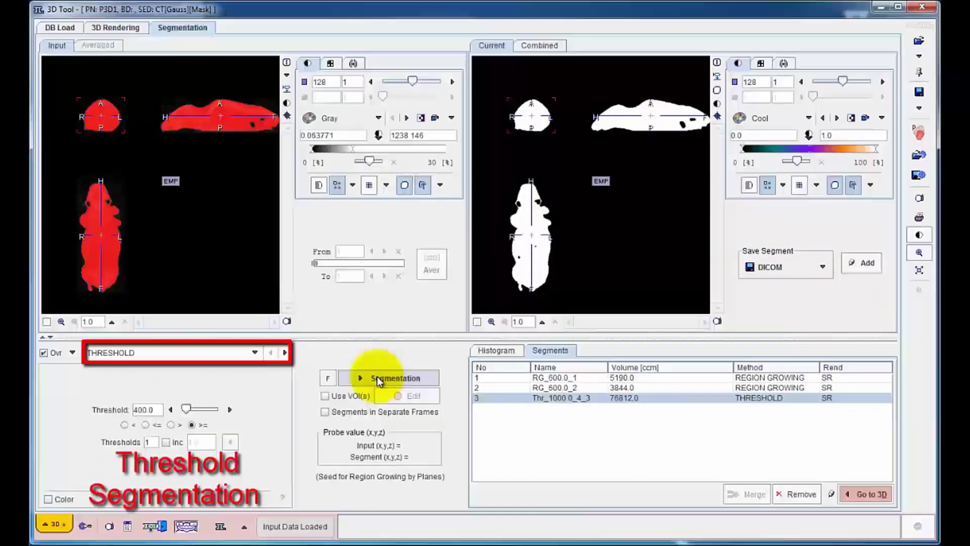
{"action": "left_click", "coordinate": [865, 265]}
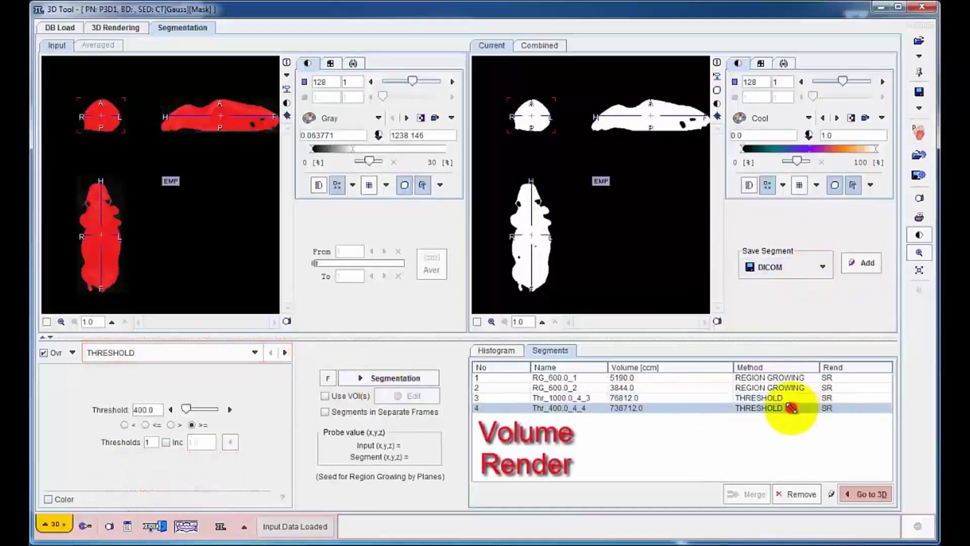
{"action": "double_click", "coordinate": [792, 408]}
{"action": "left_click", "coordinate": [829, 459]}
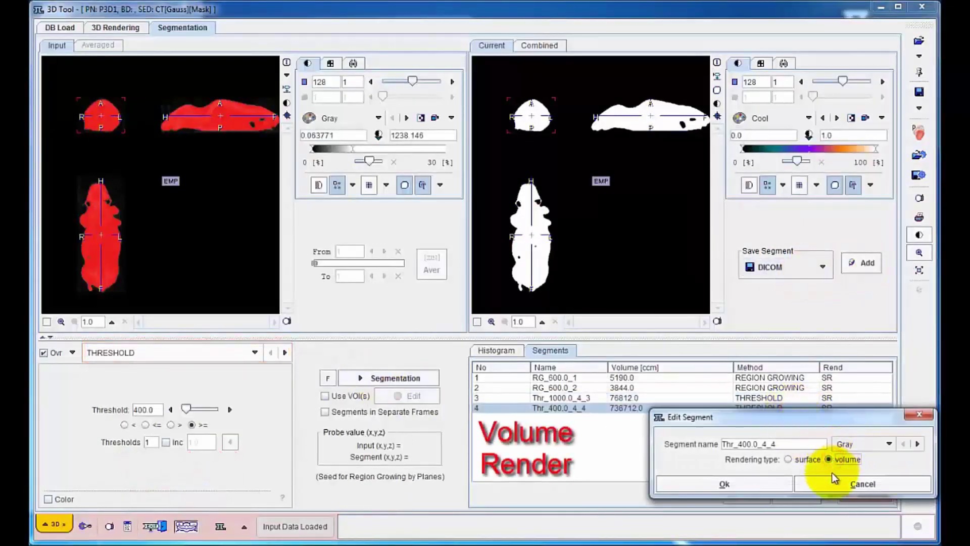
{"action": "left_click", "coordinate": [761, 487]}
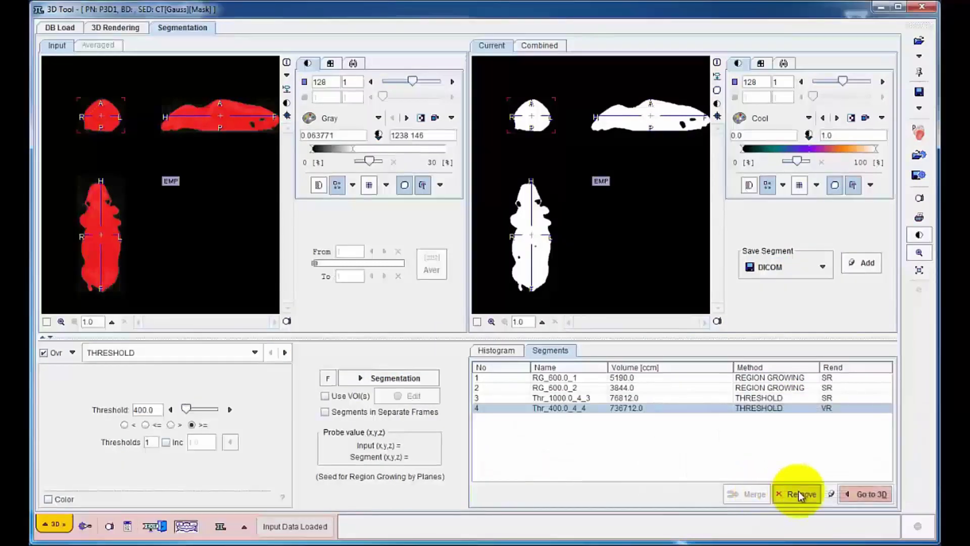
{"action": "left_click", "coordinate": [859, 493]}
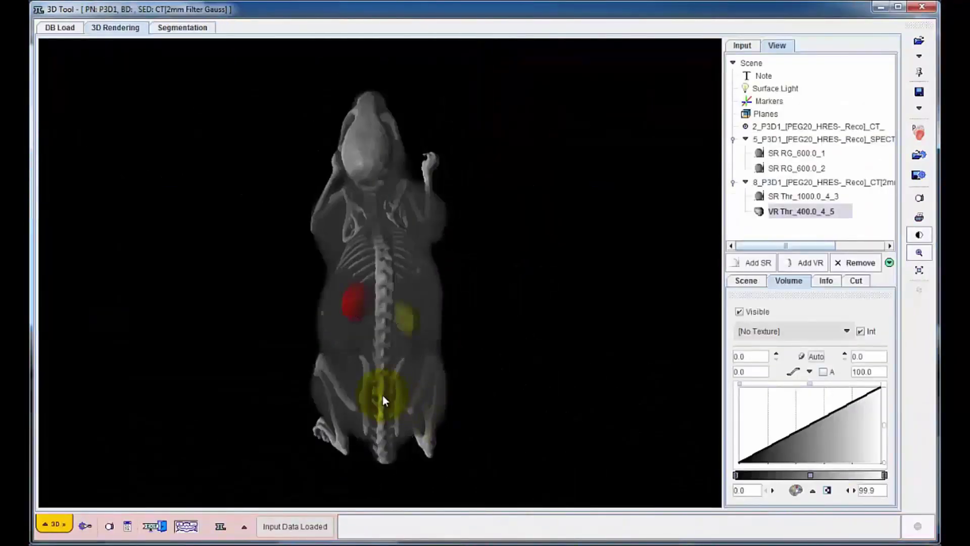
- Hide the skeleton surface SR Thr_1000.0_4_3
{"action": "left_click_drag", "start_coordinate": [382, 394], "coordinate": [523, 371]}
{"action": "left_click", "coordinate": [781, 197]}
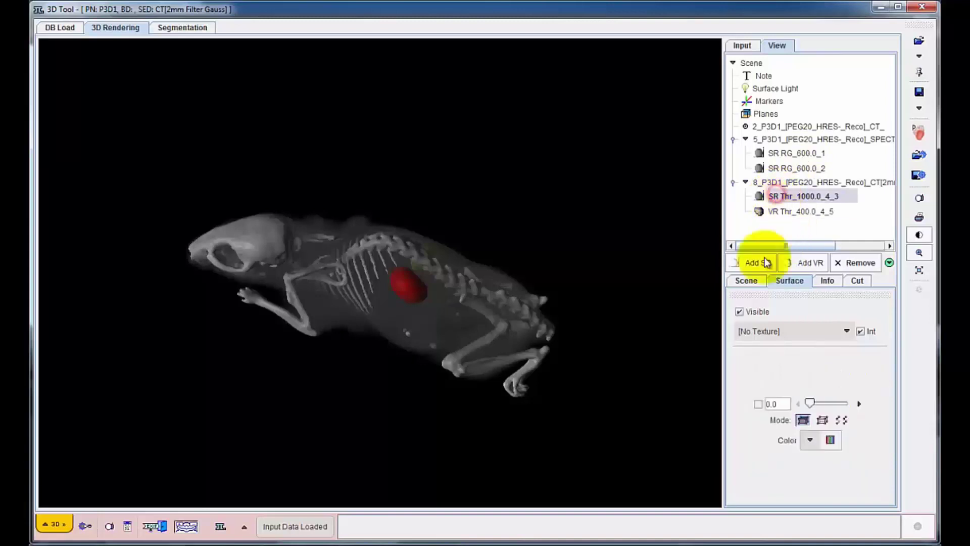
{"action": "left_click", "coordinate": [740, 311]}
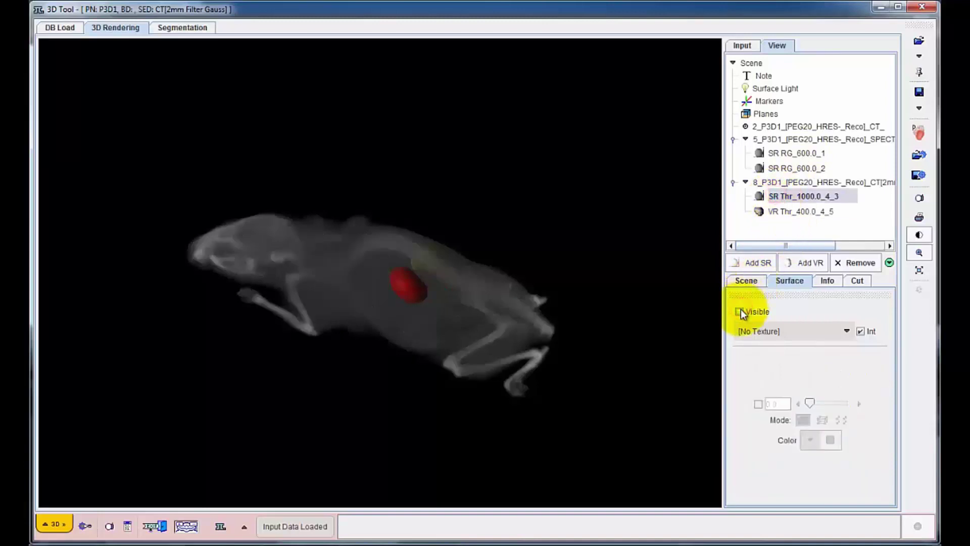
- Apply the Heart VR colour table to the body volume VR Thr_400.0_4_5
{"action": "left_click", "coordinate": [775, 213]}
{"action": "left_click", "coordinate": [812, 491]}
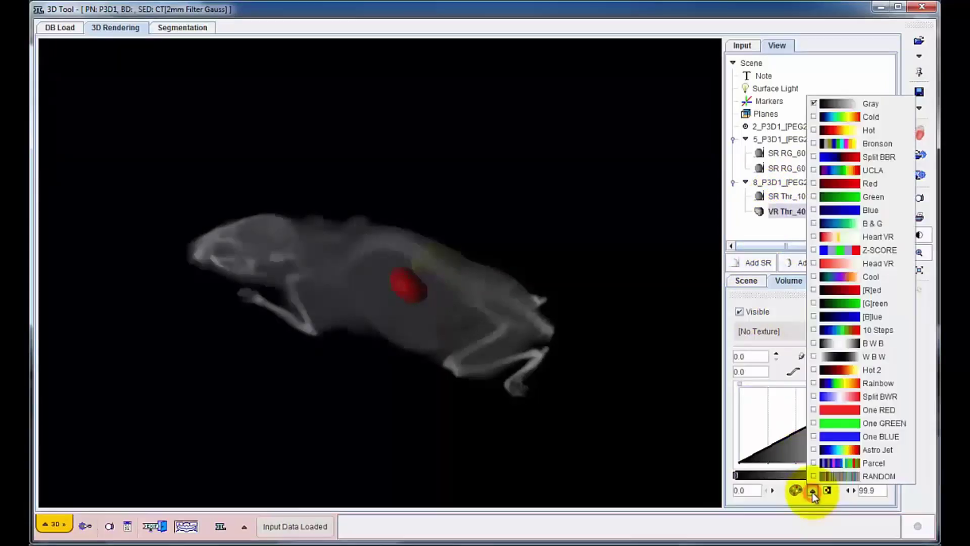
{"action": "left_click", "coordinate": [840, 237]}
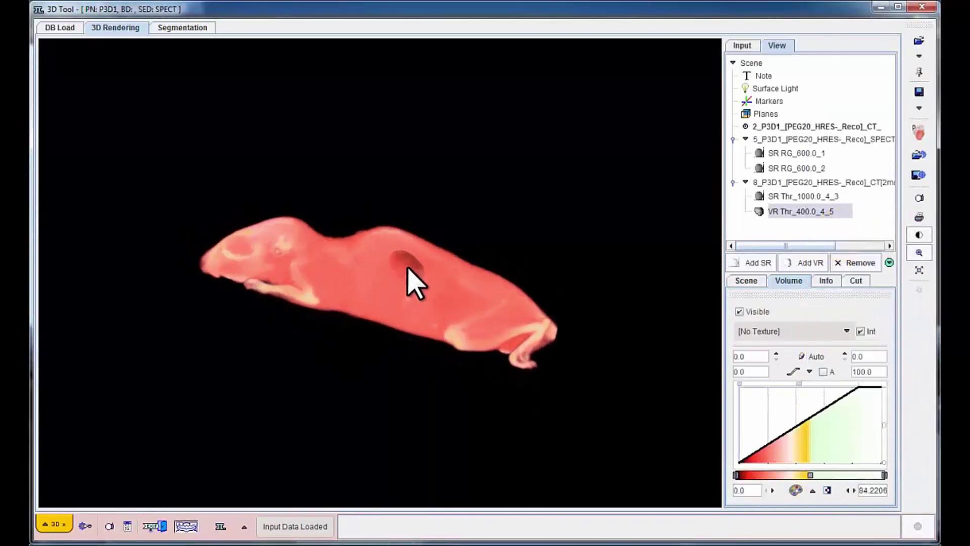
{"action": "mouse_move", "coordinate": [260, 255]}
{"action": "left_mouse_down"}
{"action": "mouse_move", "coordinate": [340, 288]}
{"action": "mouse_move", "coordinate": [524, 329]}
{"action": "mouse_move", "coordinate": [325, 296]}
{"action": "mouse_move", "coordinate": [441, 331]}
{"action": "mouse_move", "coordinate": [502, 320]}
{"action": "mouse_move", "coordinate": [541, 288]}
{"action": "mouse_move", "coordinate": [535, 308]}
{"action": "mouse_move", "coordinate": [485, 325]}
{"action": "mouse_move", "coordinate": [513, 309]}
{"action": "mouse_move", "coordinate": [514, 327]}
{"action": "left_mouse_up"}
{"action": "left_click", "coordinate": [841, 345]}
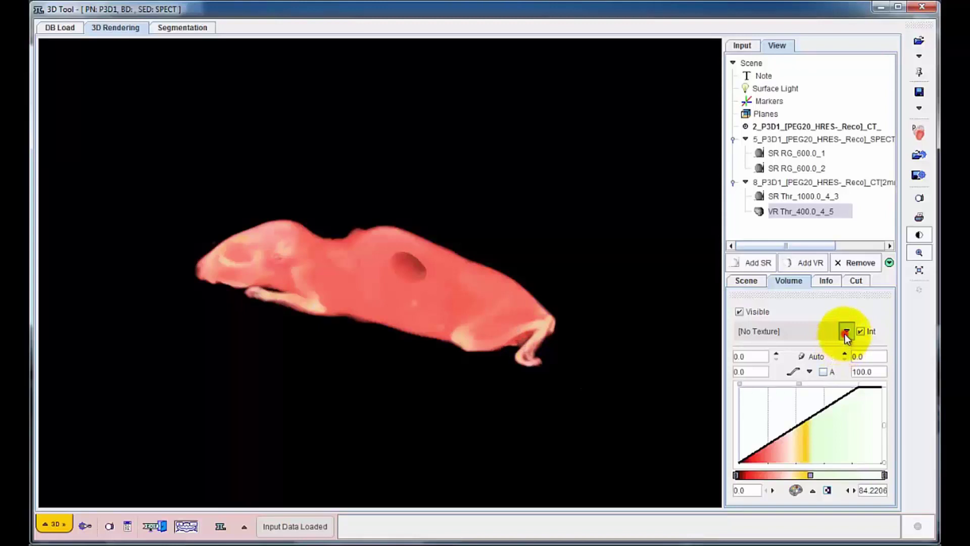
- Texture the body volume with the _2_P3D1 SPECT series and rotate to an oblique view
{"action": "left_click", "coordinate": [845, 332]}
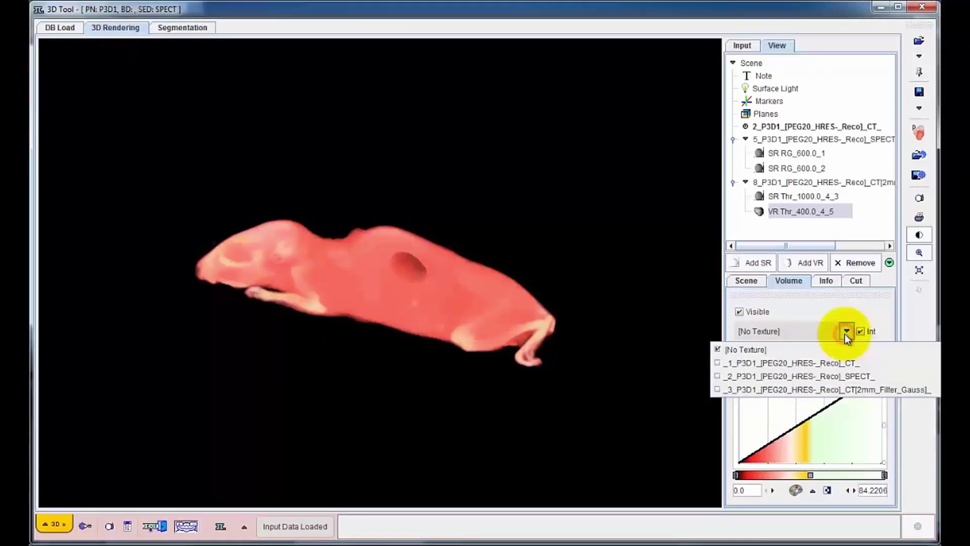
{"action": "left_click", "coordinate": [835, 375]}
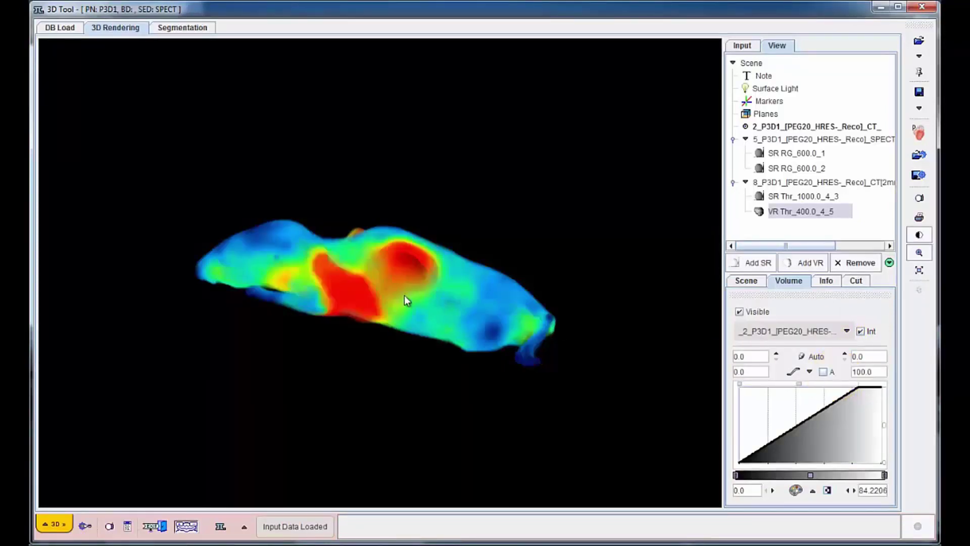
{"action": "left_click_drag", "start_coordinate": [354, 303], "coordinate": [312, 296]}
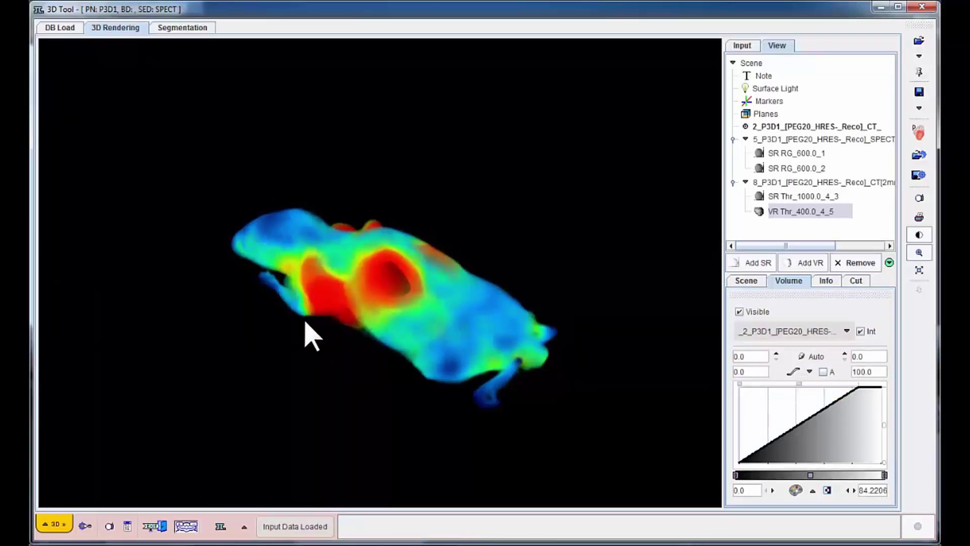
{"action": "left_click_drag", "start_coordinate": [306, 323], "coordinate": [306, 369]}
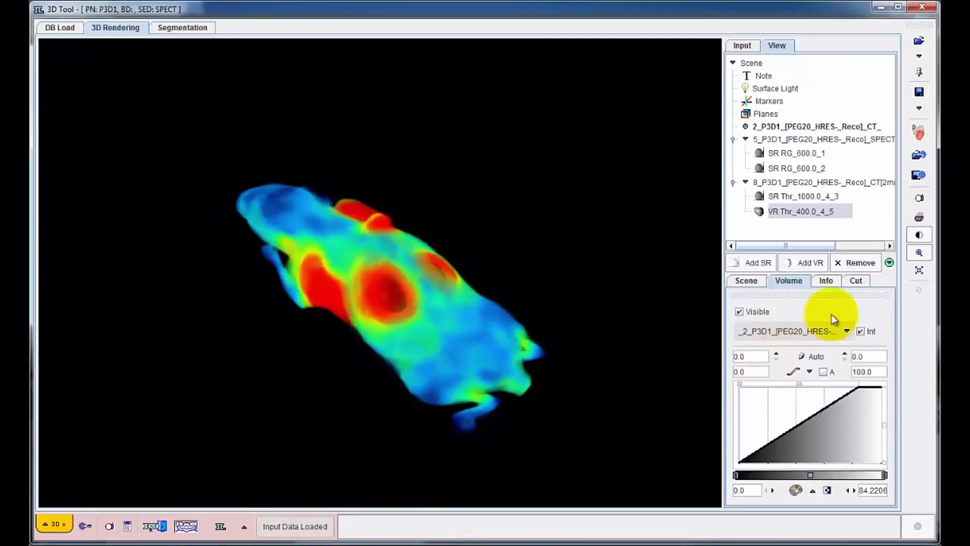
{"action": "left_click", "coordinate": [781, 196]}
- Make the skeleton surface visible again, then reposition the surface light and dim it to 0.46
{"action": "left_click", "coordinate": [740, 312]}
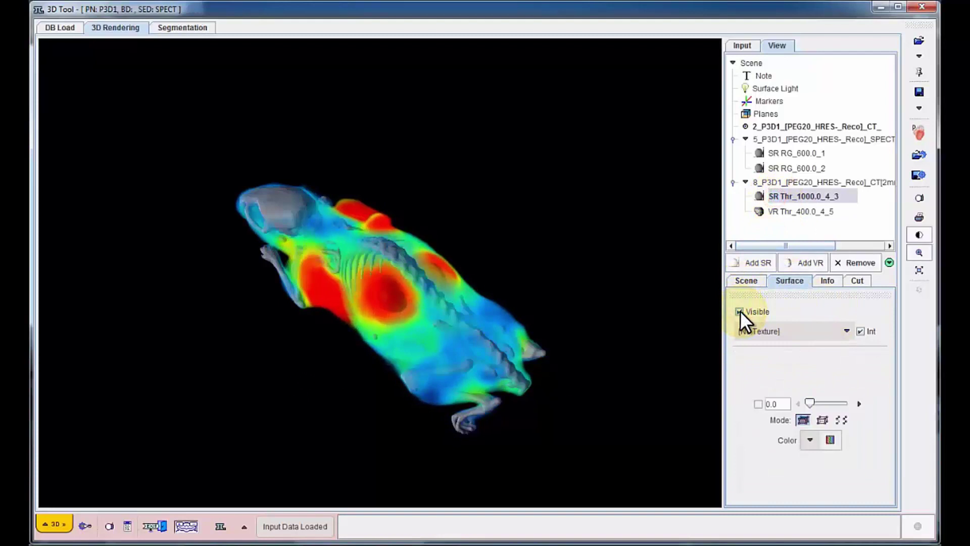
{"action": "left_click_drag", "start_coordinate": [509, 396], "coordinate": [580, 399]}
{"action": "left_click", "coordinate": [777, 88]}
{"action": "left_click", "coordinate": [738, 324]}
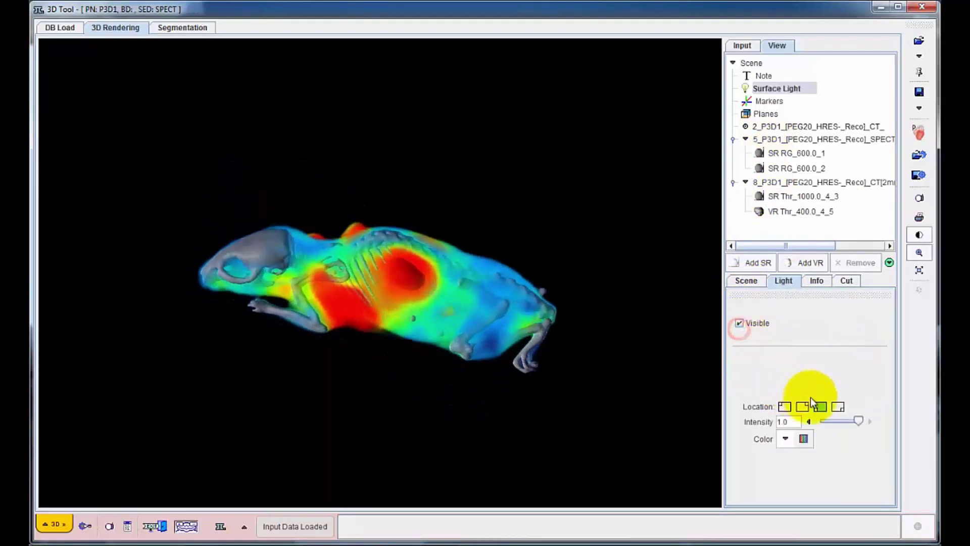
{"action": "left_click", "coordinate": [783, 408]}
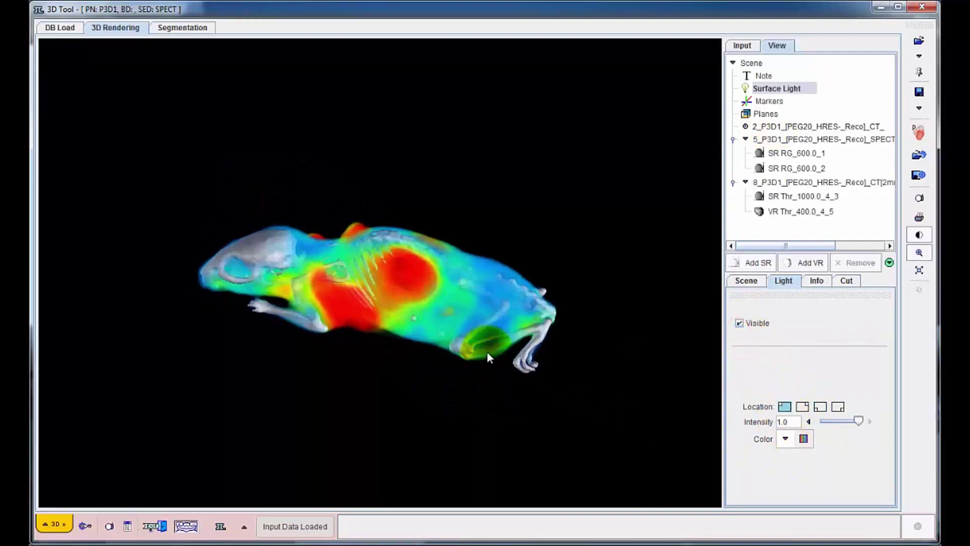
{"action": "left_click_drag", "start_coordinate": [859, 420], "coordinate": [840, 427]}
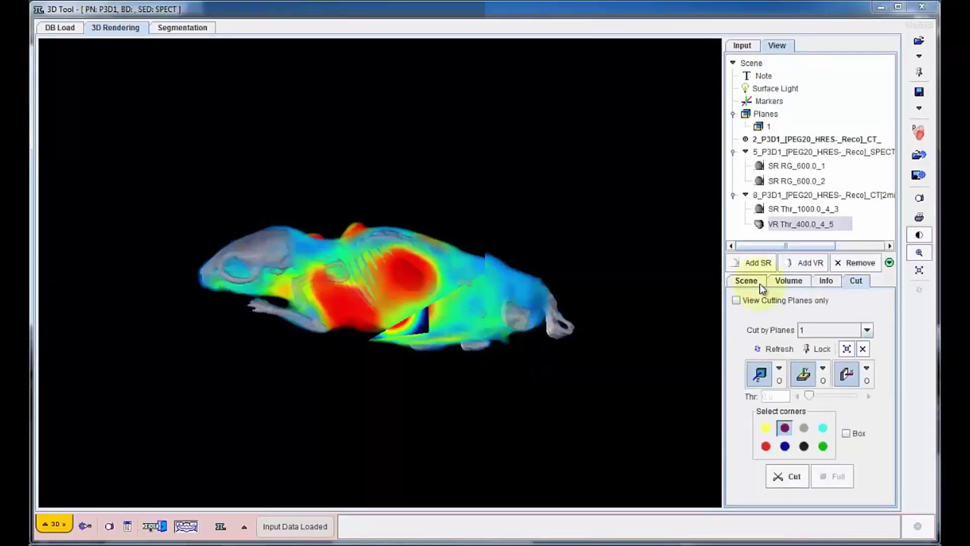
- Add plane 1 and cut a corner quadrant out of body volume VR Thr_400.0_4_5
{"action": "left_click", "coordinate": [789, 281]}
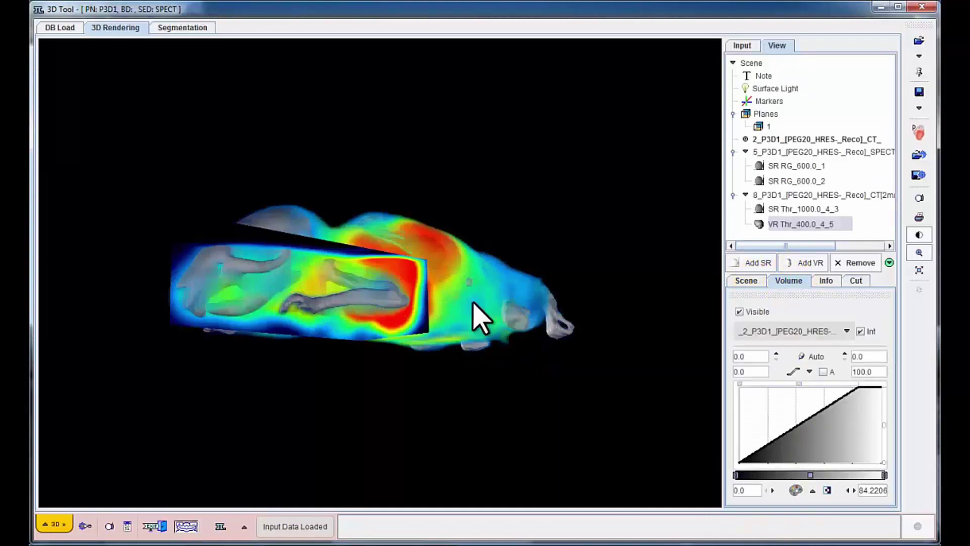
{"action": "left_click_drag", "start_coordinate": [418, 303], "coordinate": [398, 286]}
{"action": "left_click", "coordinate": [777, 226]}
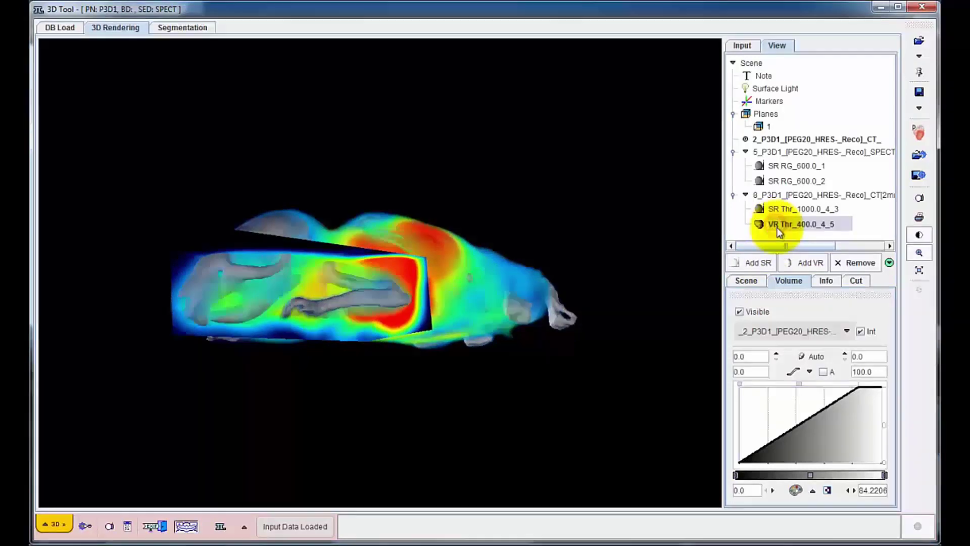
{"action": "left_click", "coordinate": [856, 281]}
{"action": "left_click", "coordinate": [793, 473]}
{"action": "left_click", "coordinate": [782, 477]}
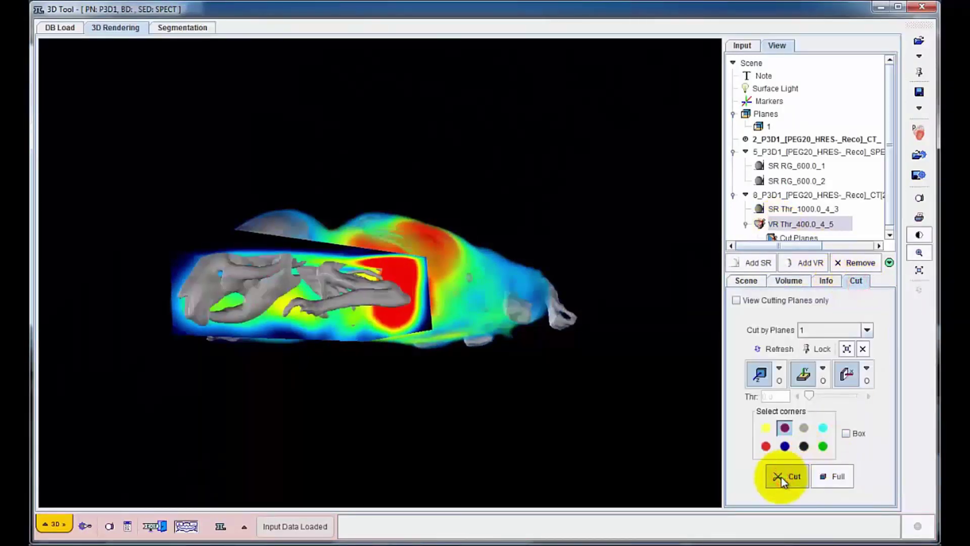
{"action": "mouse_move", "coordinate": [530, 310]}
{"action": "left_mouse_down"}
{"action": "mouse_move", "coordinate": [529, 329]}
{"action": "mouse_move", "coordinate": [541, 320]}
{"action": "mouse_move", "coordinate": [539, 296]}
{"action": "mouse_move", "coordinate": [537, 321]}
{"action": "mouse_move", "coordinate": [530, 305]}
{"action": "left_mouse_up"}
- Start continuous scene rotation, lower the speed from 5 to 2, and start the movie
{"action": "left_click", "coordinate": [763, 284]}
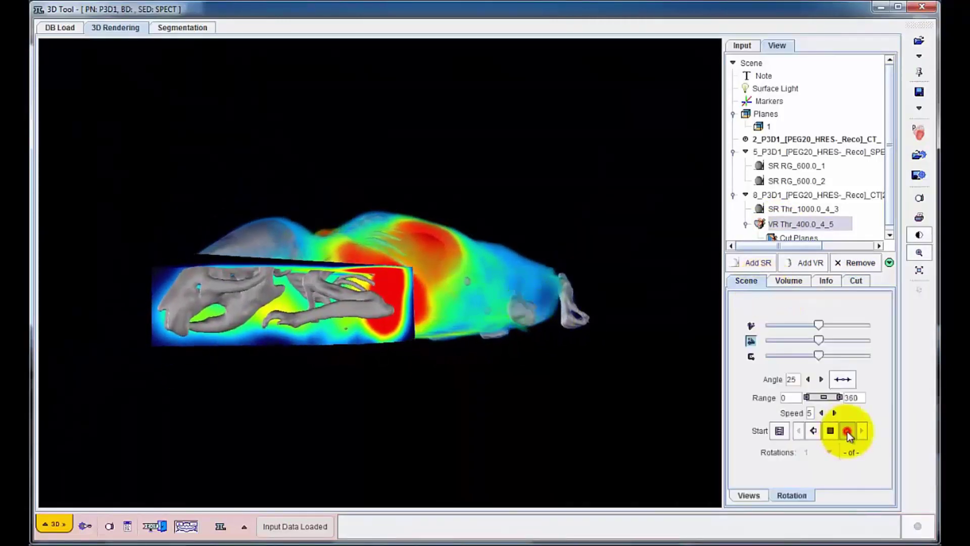
{"action": "left_click", "coordinate": [847, 432]}
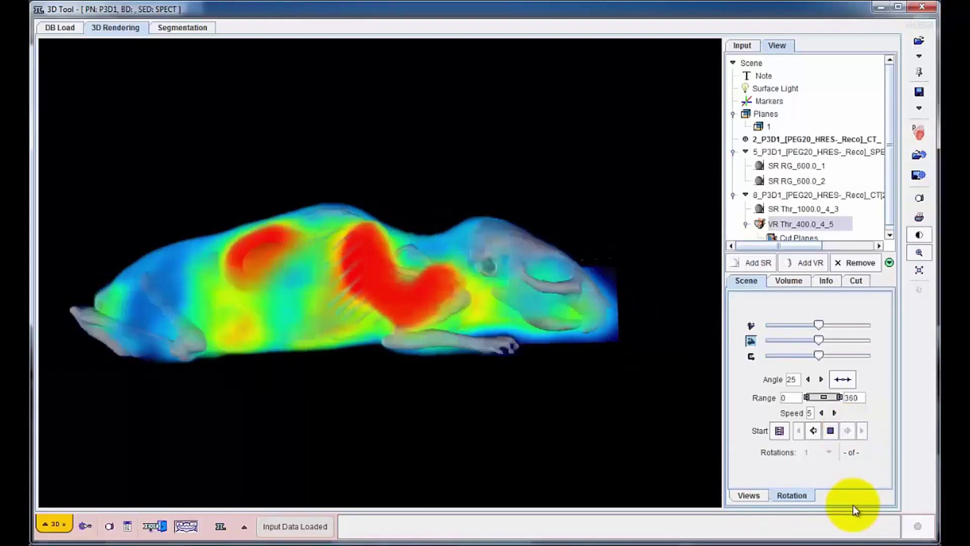
{"action": "left_click", "coordinate": [821, 413]}
{"action": "left_click", "coordinate": [822, 413]}
{"action": "left_click", "coordinate": [822, 413]}
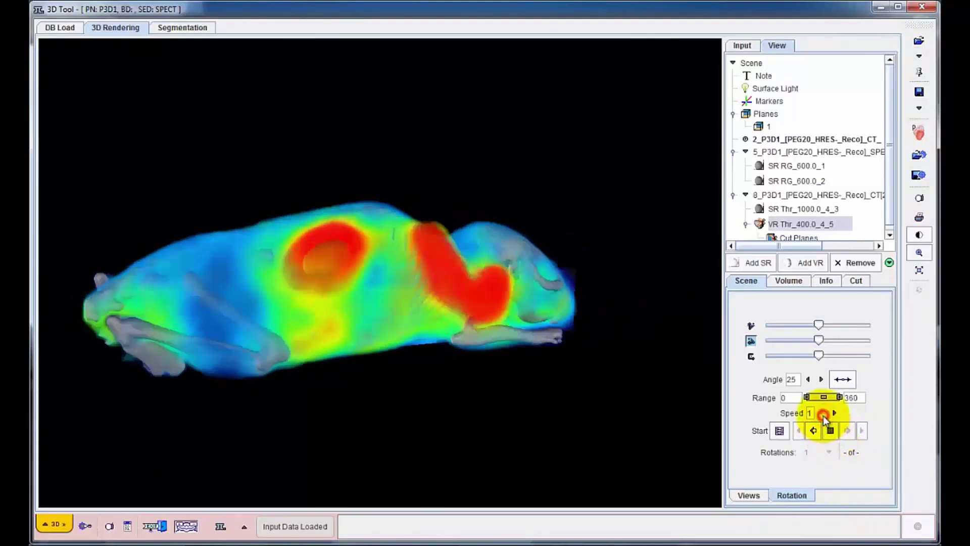
{"action": "left_click", "coordinate": [835, 413]}
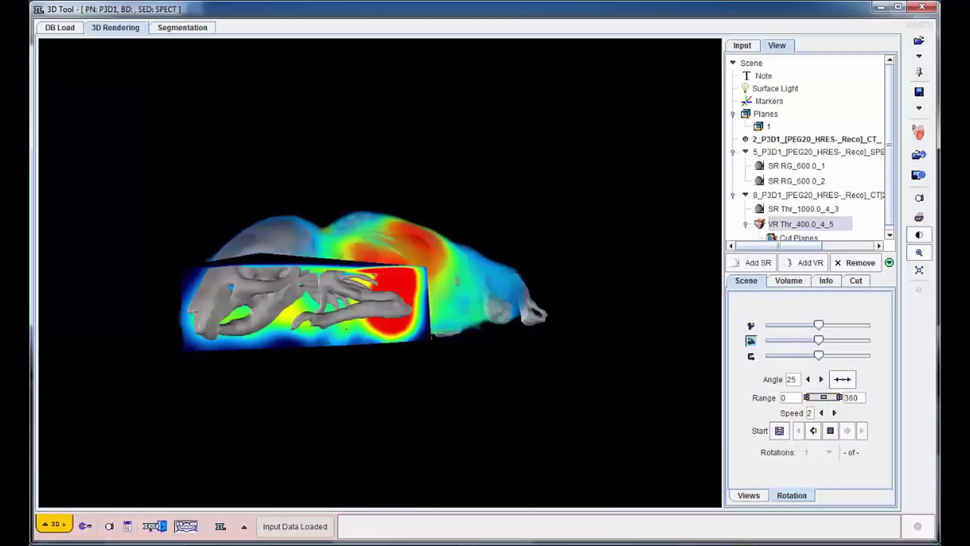
{"action": "left_click", "coordinate": [779, 431]}
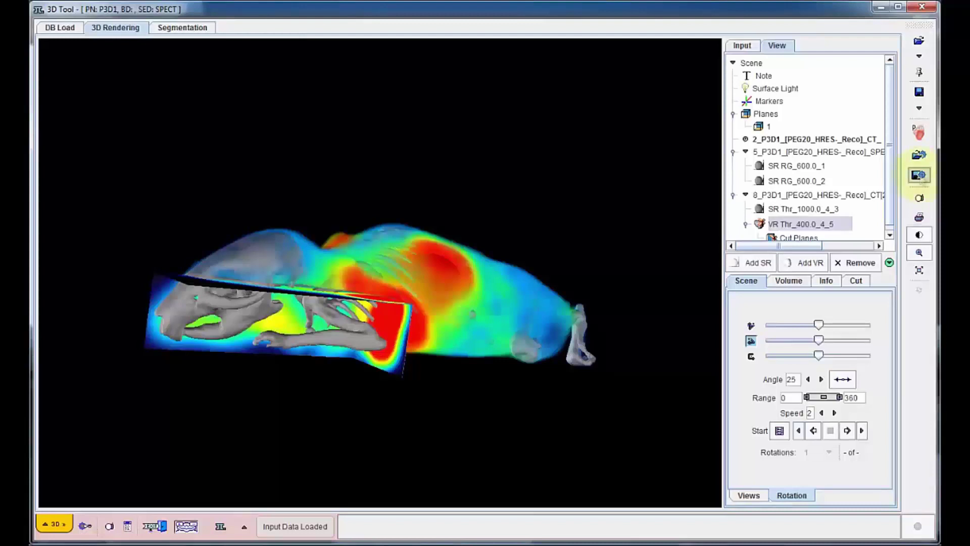
- Save the scene as the 3D view protocol 'Mouse SR & VR Demo'
{"action": "left_click", "coordinate": [923, 183]}
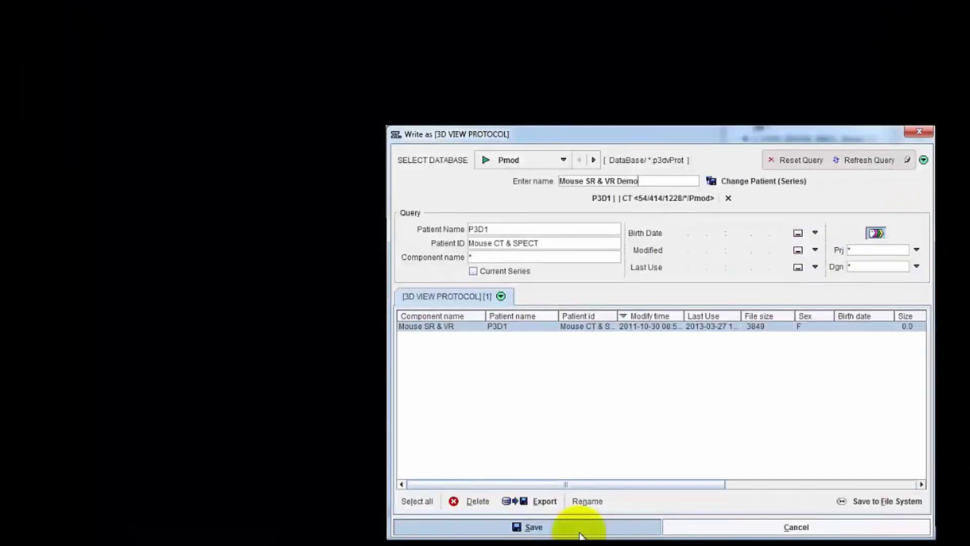